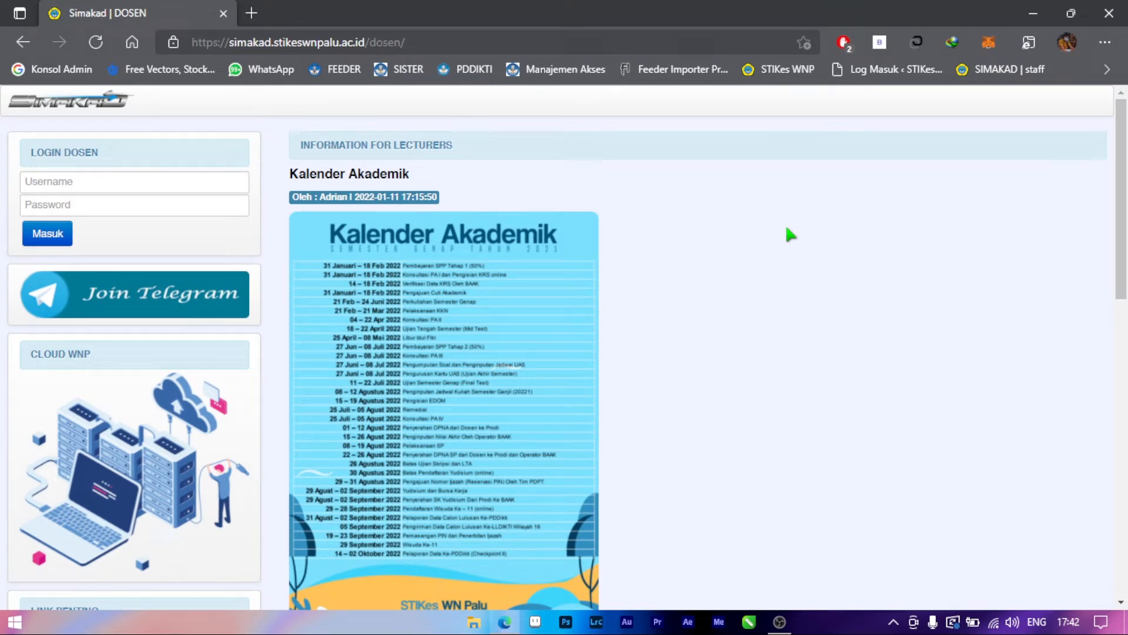
# Log in to the lecturer portal by entering the account username and password.
pyautogui.click(207, 187)
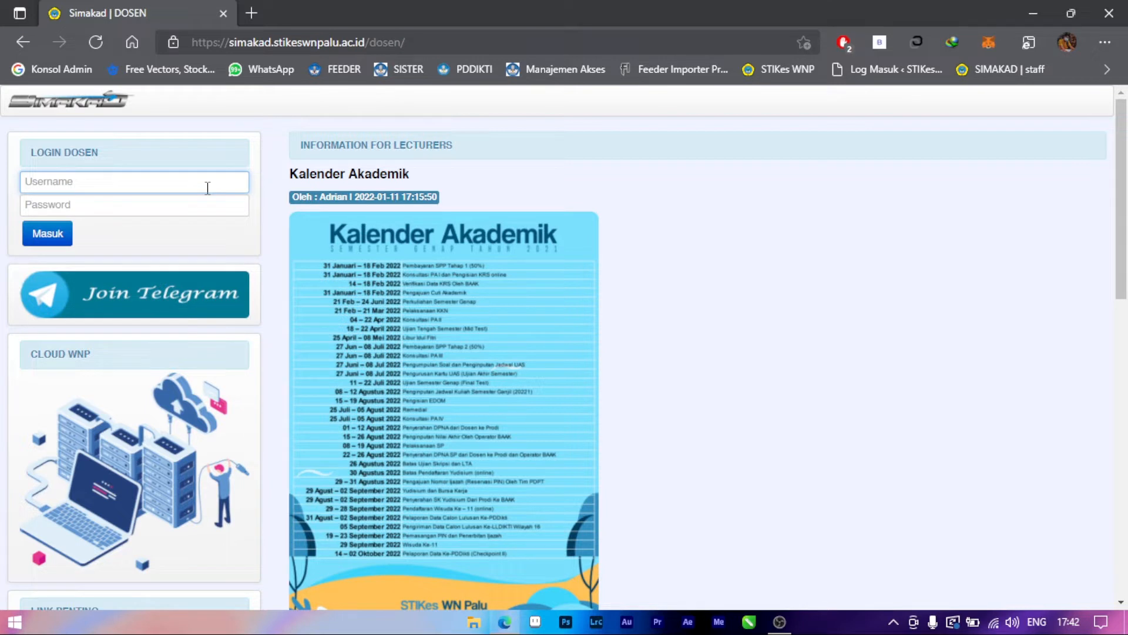
pyautogui.click(179, 204)
pyautogui.write('•••••••••••')
pyautogui.click(42, 235)
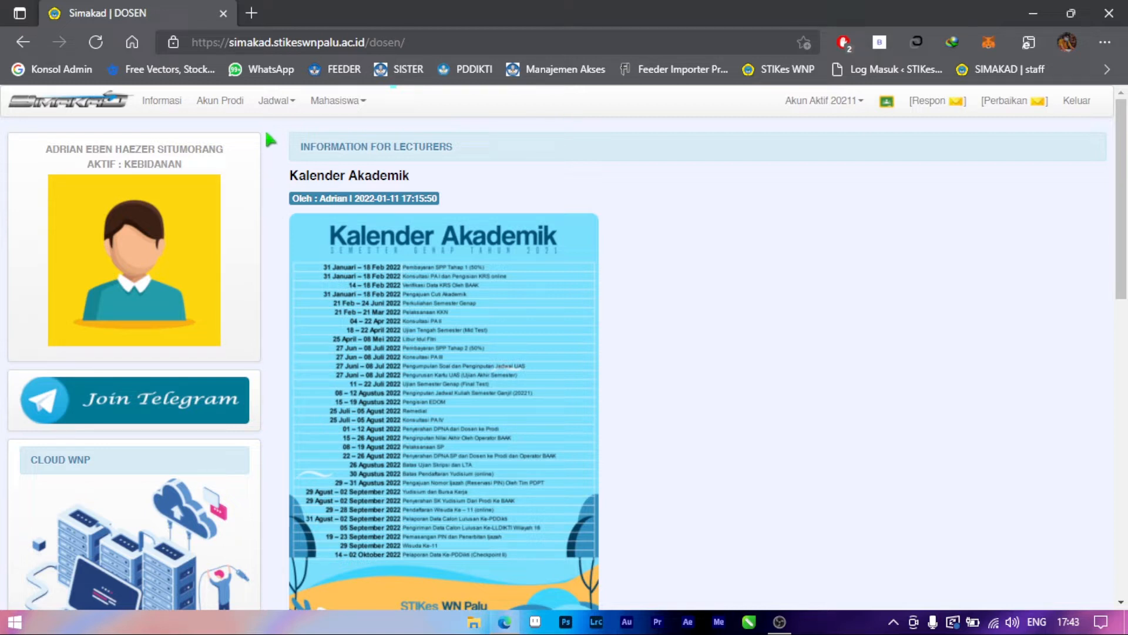
# Open the lecture schedule (Jadwal Kuliah) and load the classes for all days.
pyautogui.click(276, 105)
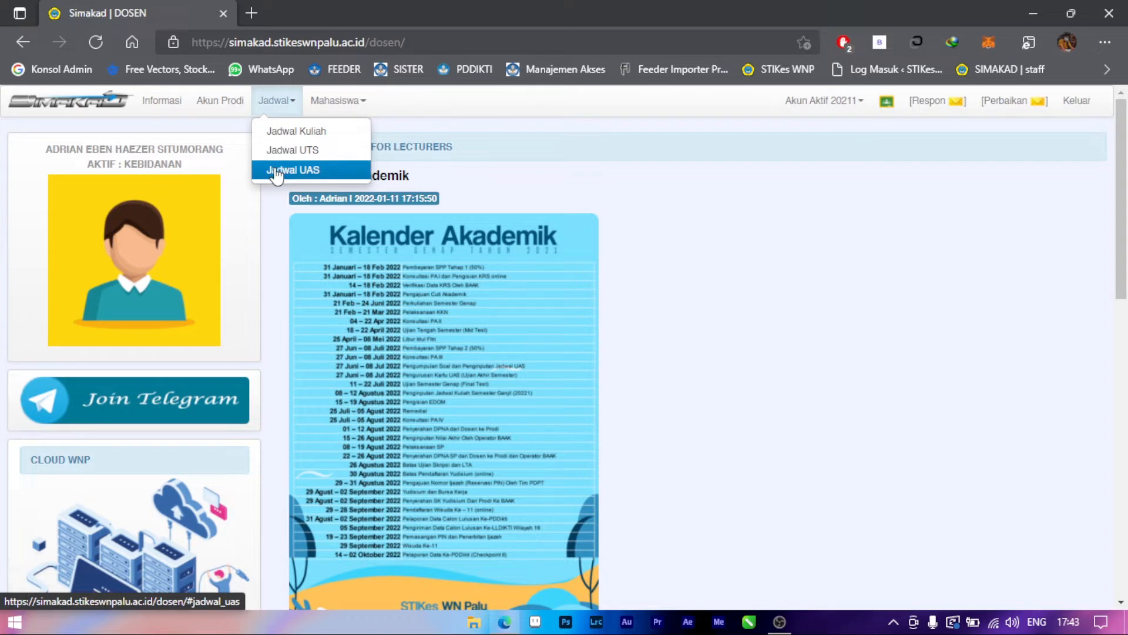
pyautogui.click(279, 136)
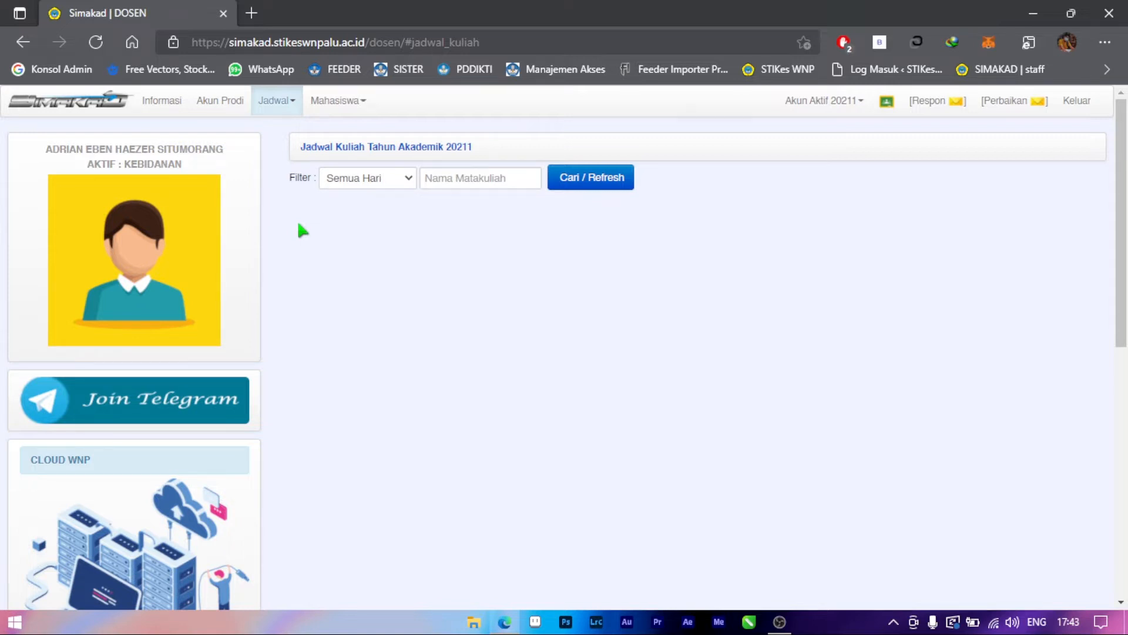
pyautogui.click(594, 187)
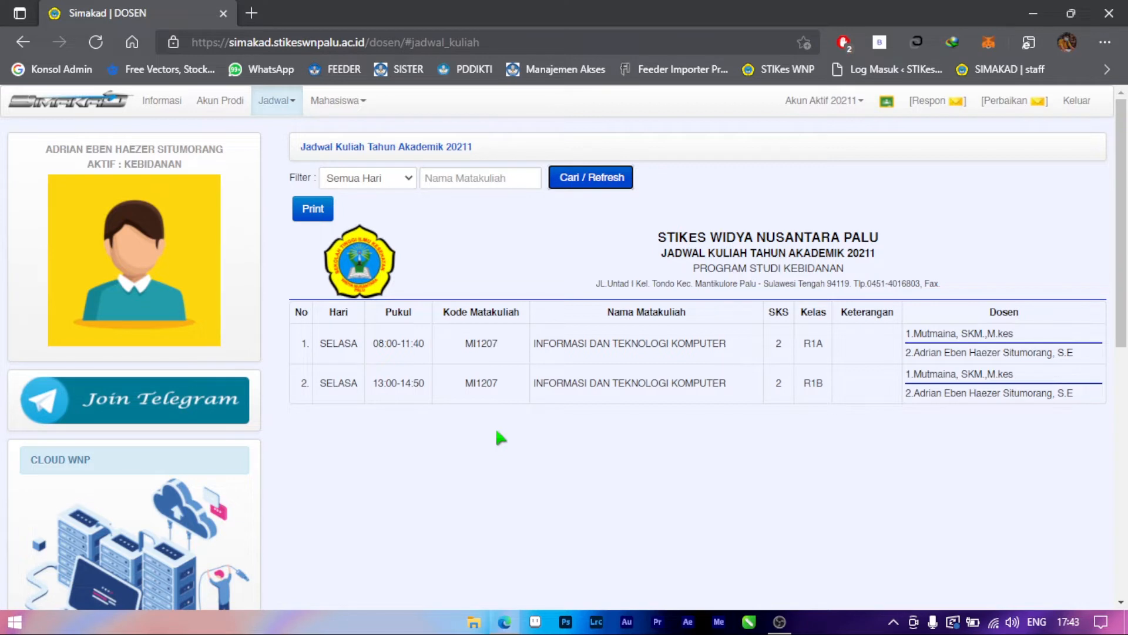
# Filter the lecture schedule to the day SELASA.
pyautogui.click(390, 188)
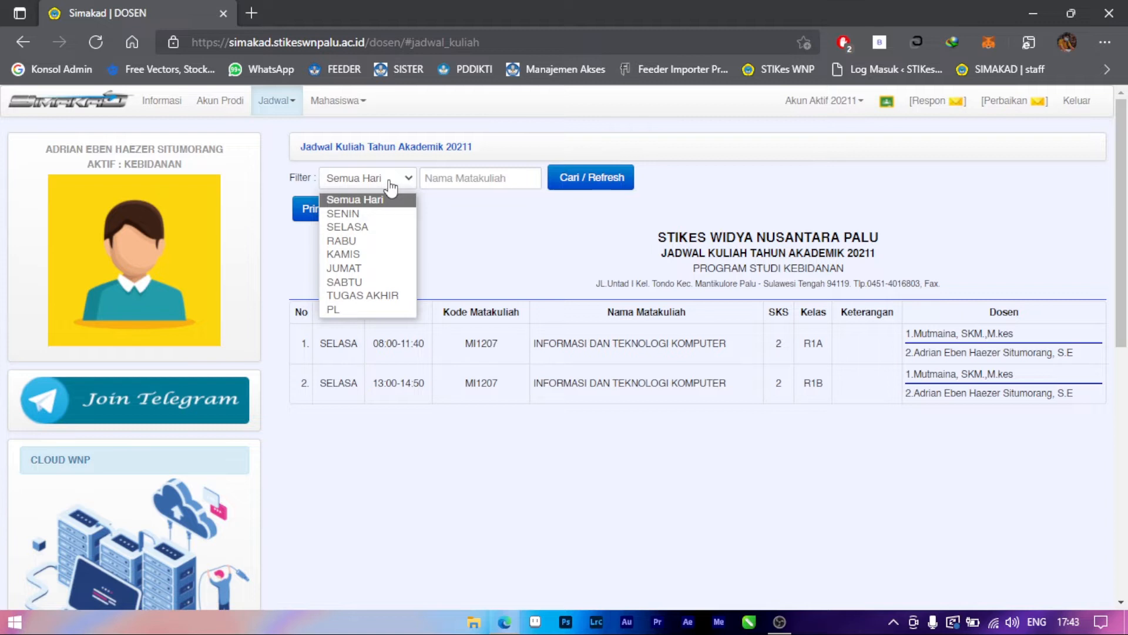
pyautogui.click(378, 226)
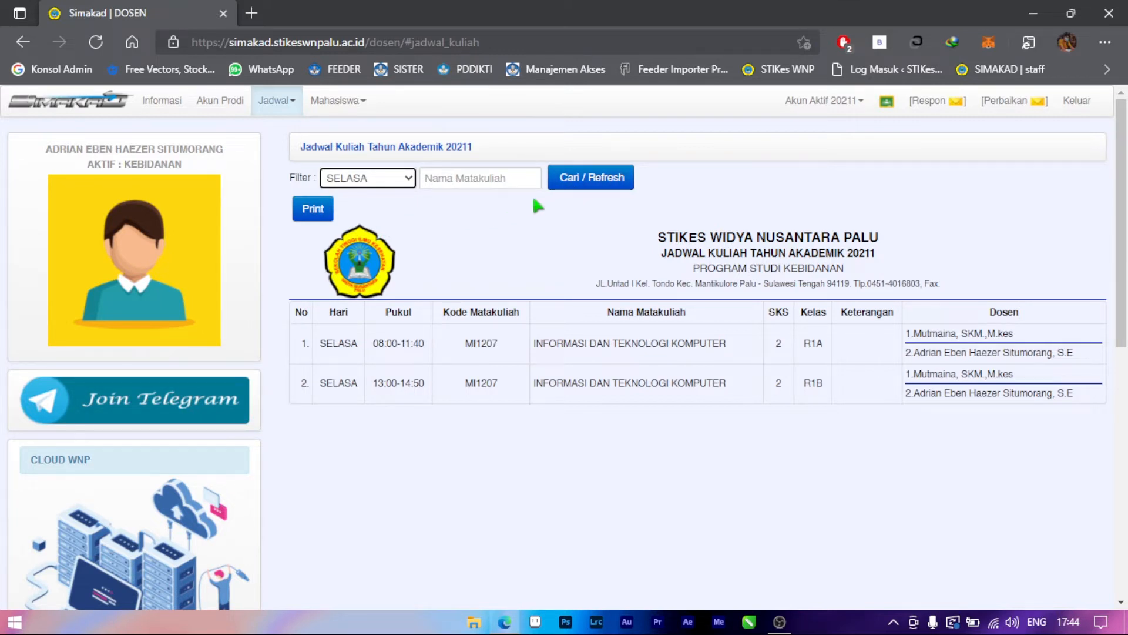
pyautogui.click(574, 186)
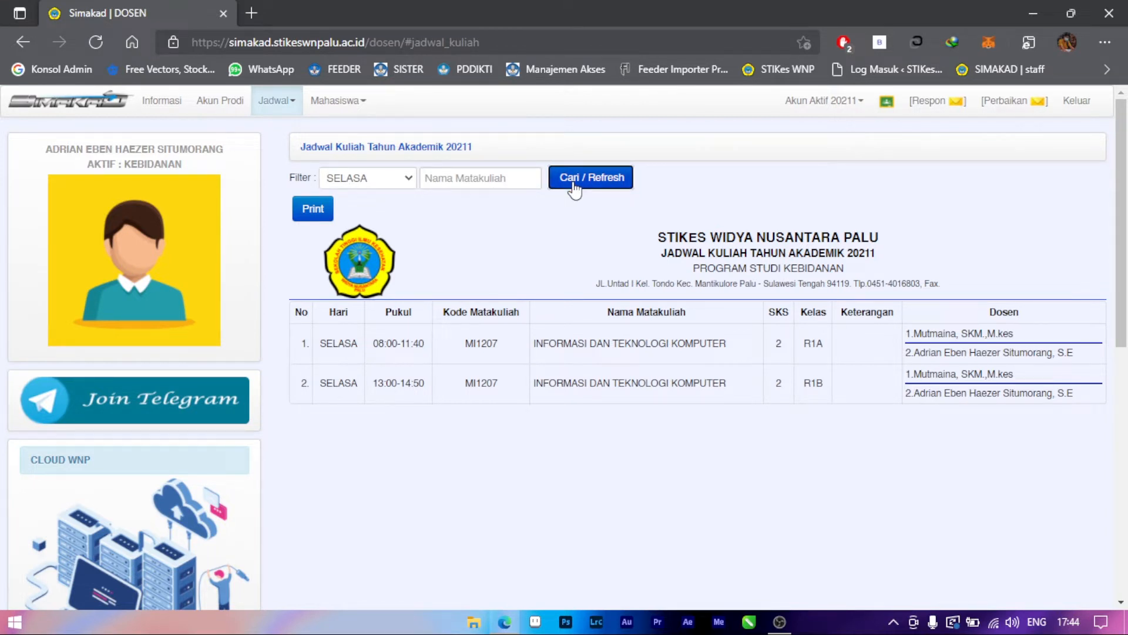
# Filter the lecture schedule to the day SENIN.
pyautogui.click(407, 182)
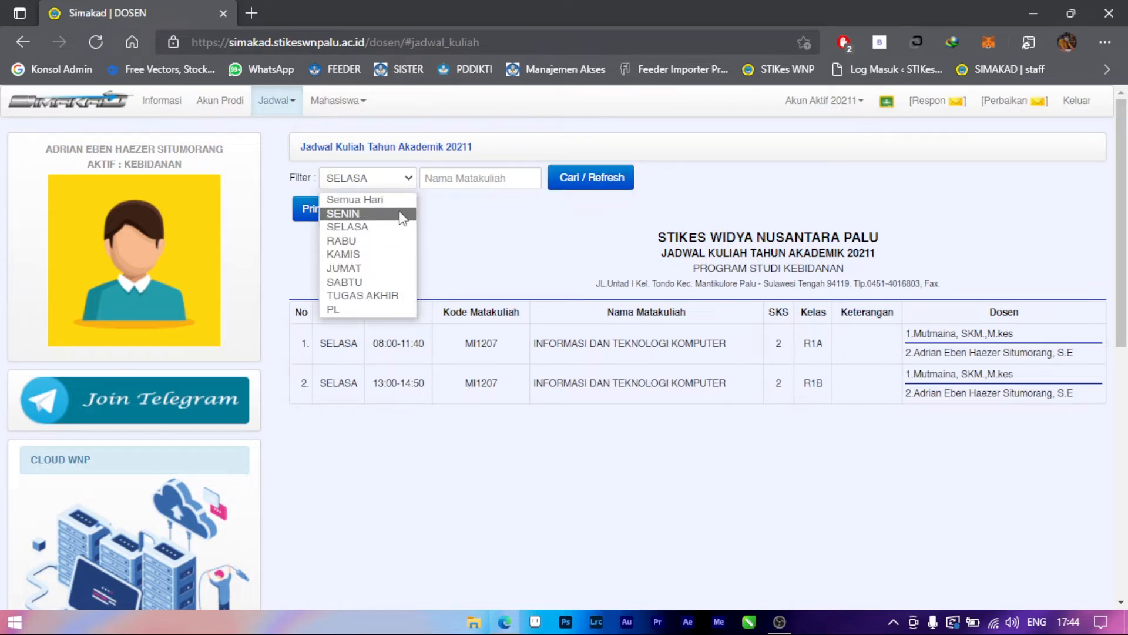
pyautogui.click(402, 213)
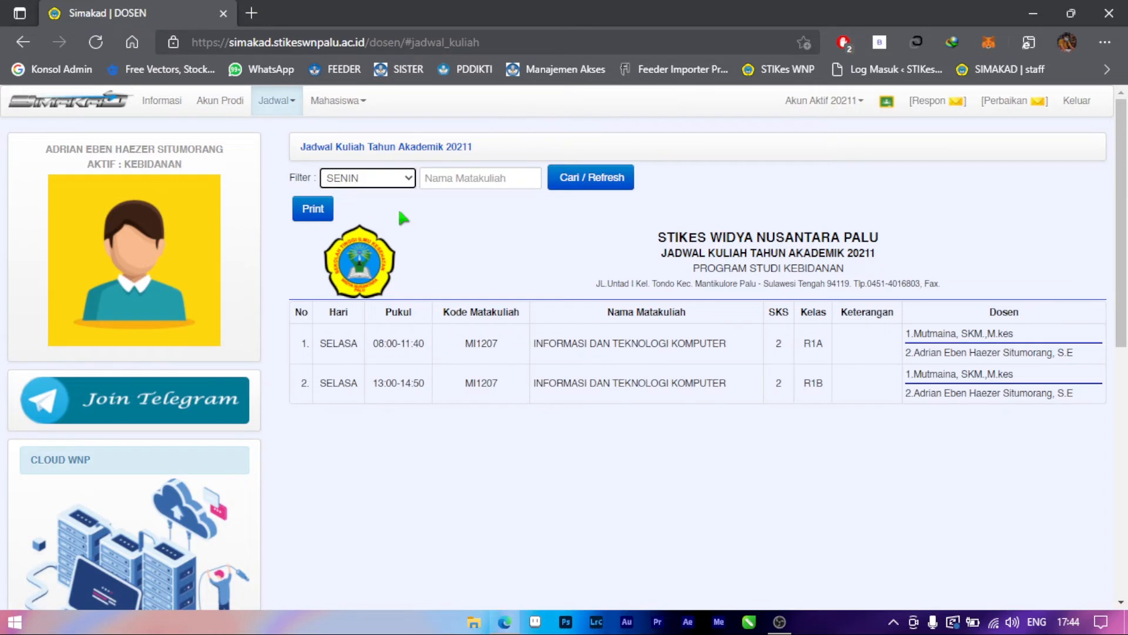
pyautogui.click(587, 184)
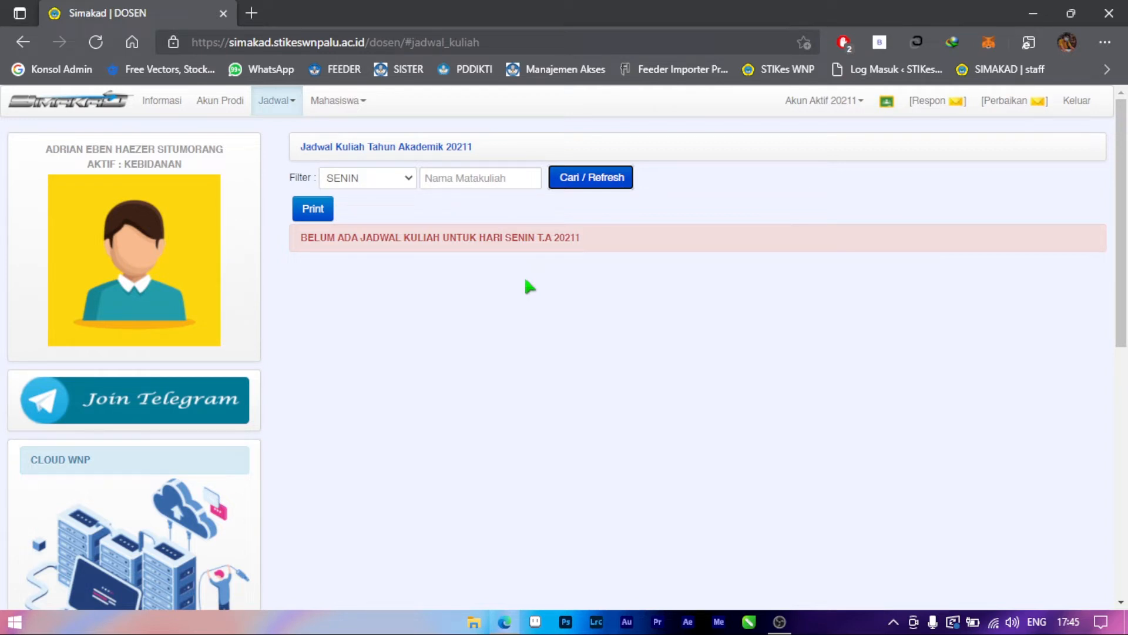
# Load the student attendance (Absensi) for SELASA, class R1A at 08:00-11:40, INFORMASI DAN TEKNOLOGI KOMPUTER.
pyautogui.click(350, 113)
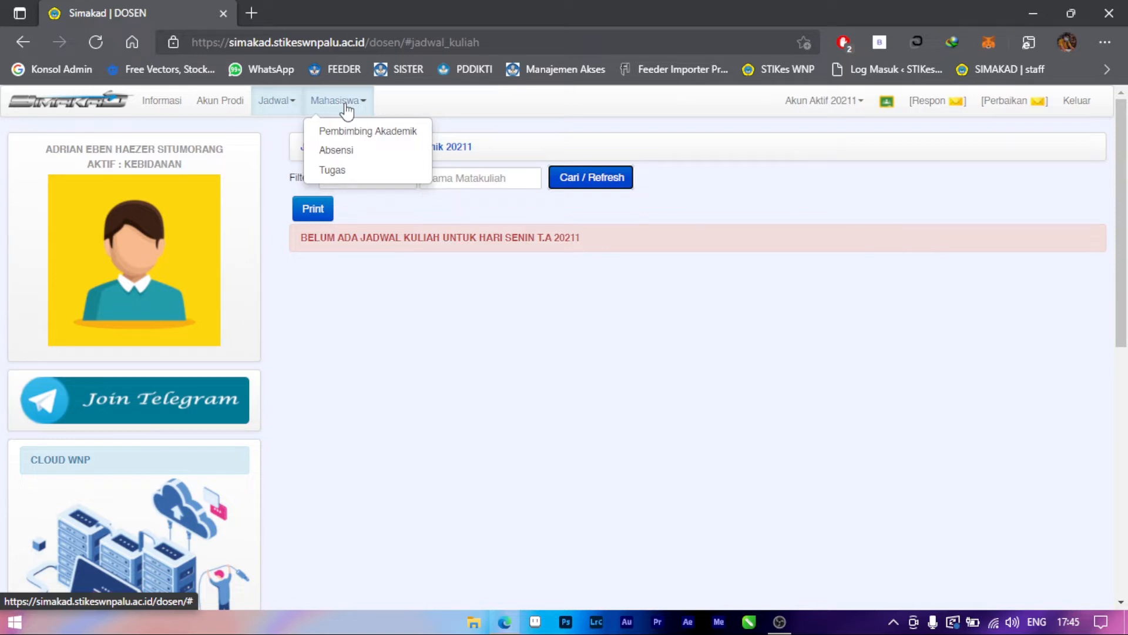
pyautogui.click(339, 151)
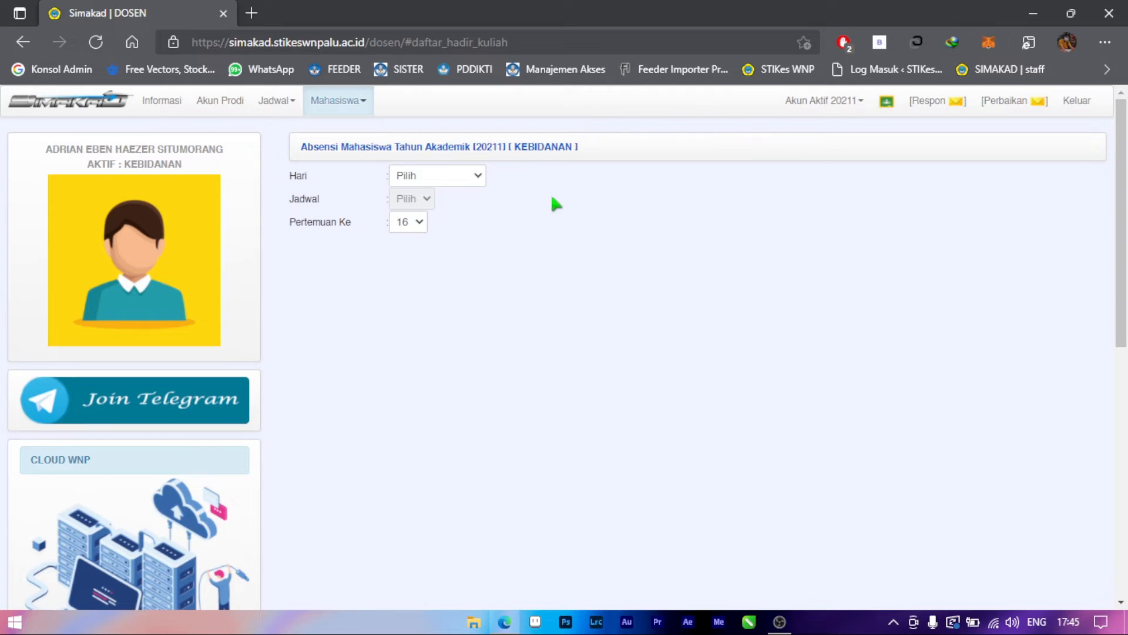
pyautogui.click(476, 188)
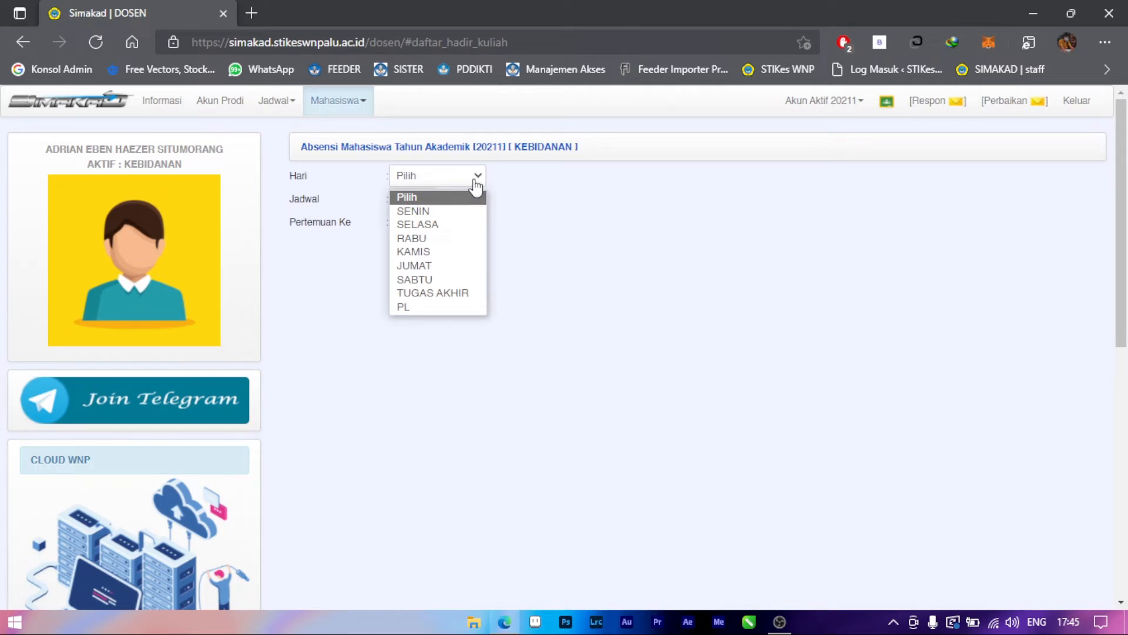
pyautogui.click(472, 225)
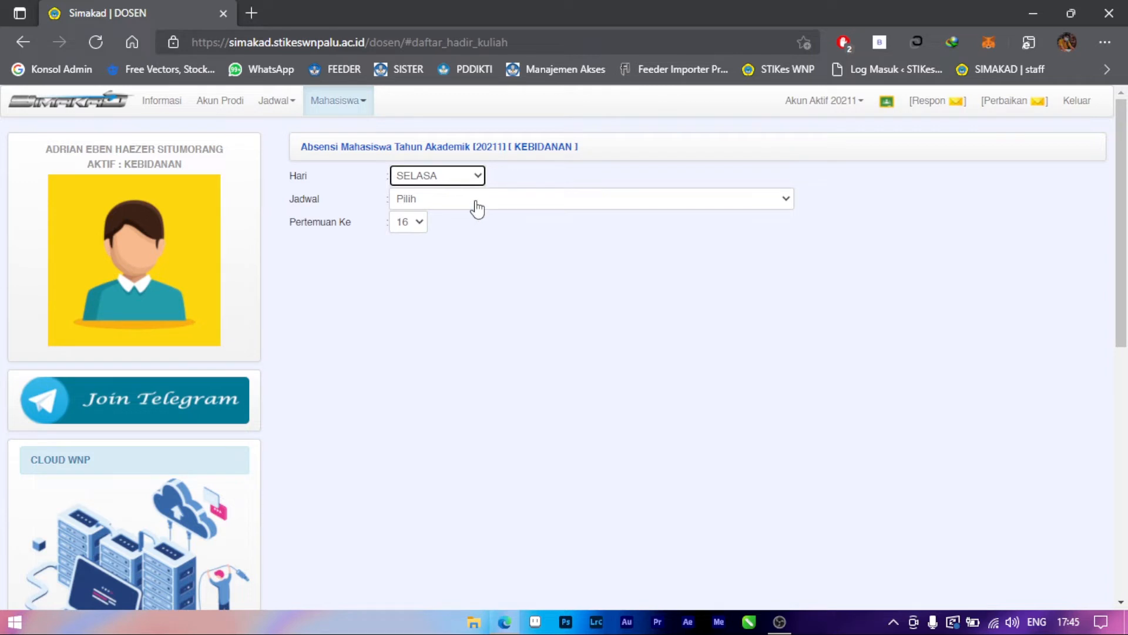
pyautogui.click(477, 209)
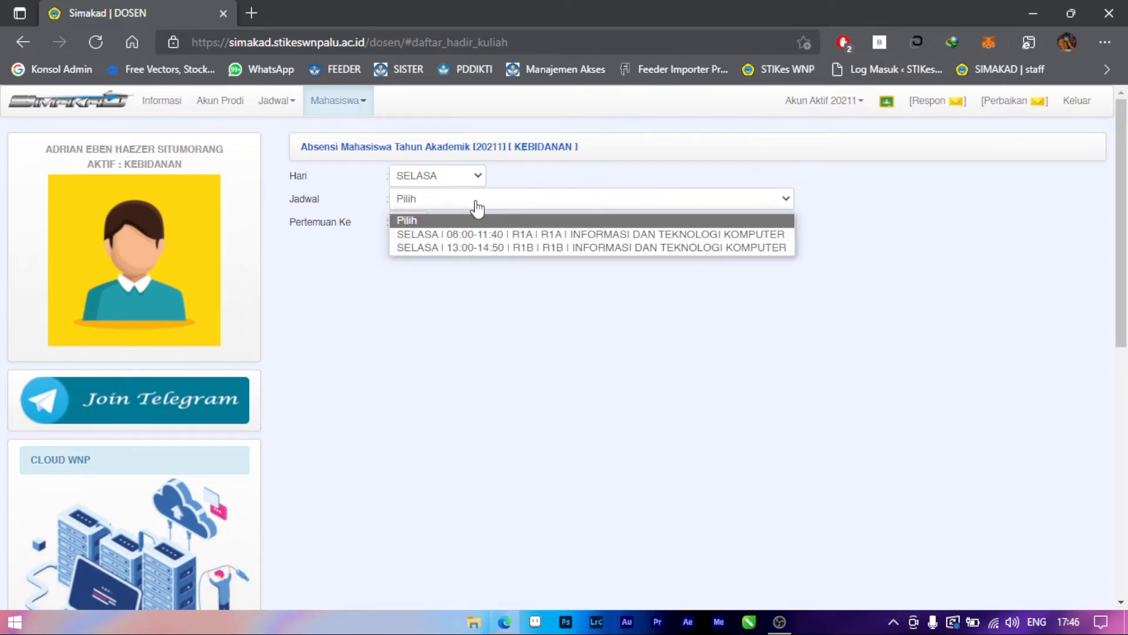
pyautogui.click(511, 235)
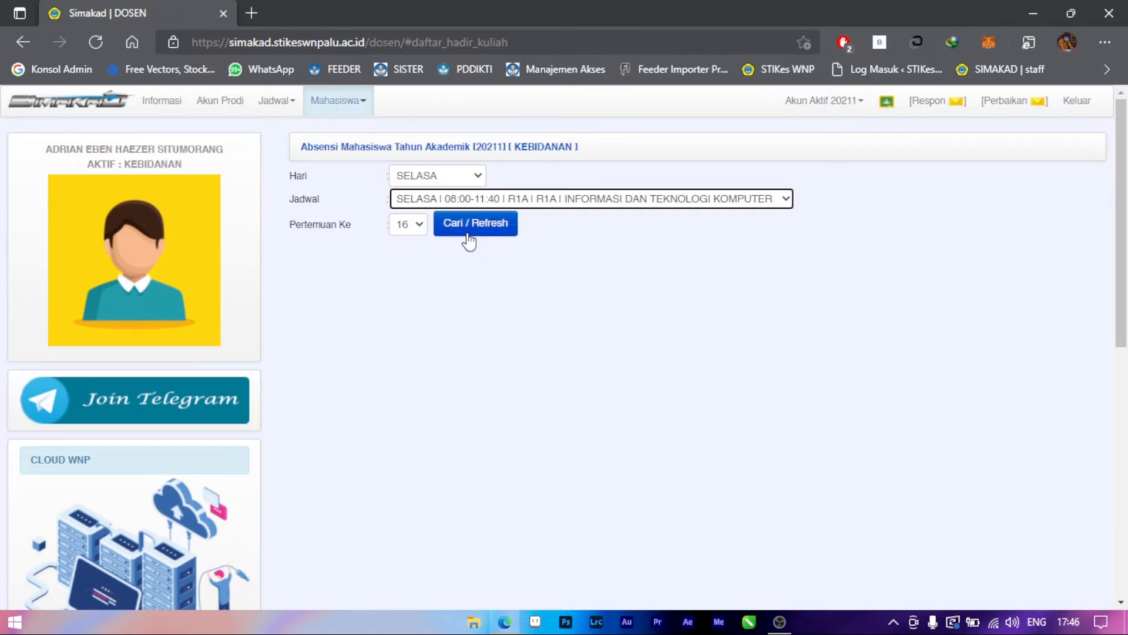
pyautogui.click(468, 226)
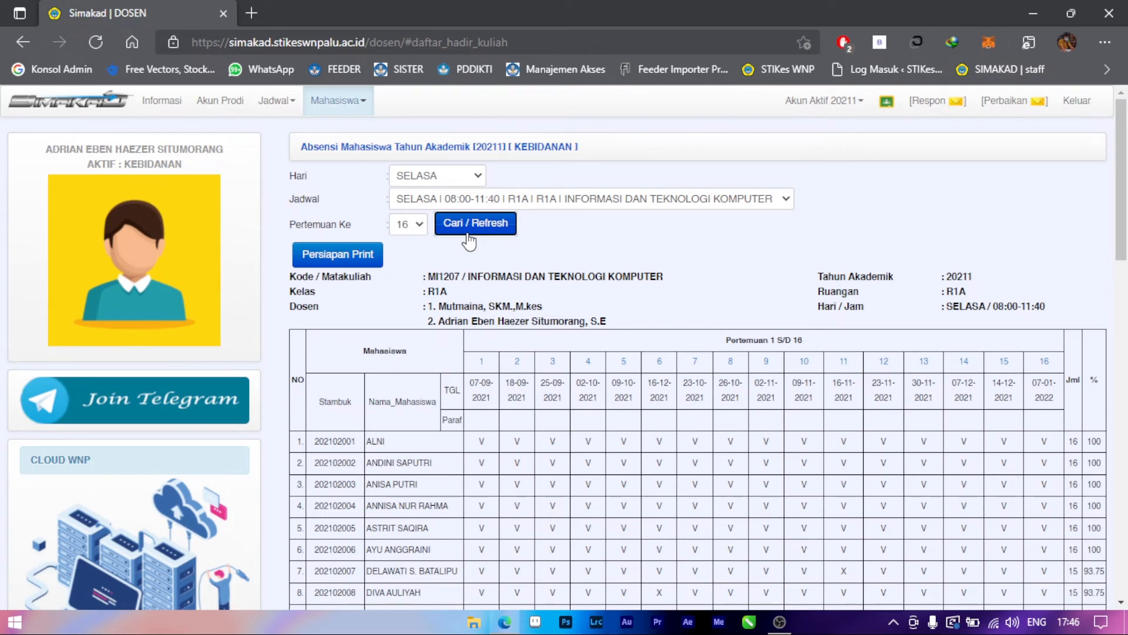
# Open the attendance form for meeting 1 and set Dosen to the second listed lecturer.
pyautogui.scroll(-1, 468, 241)
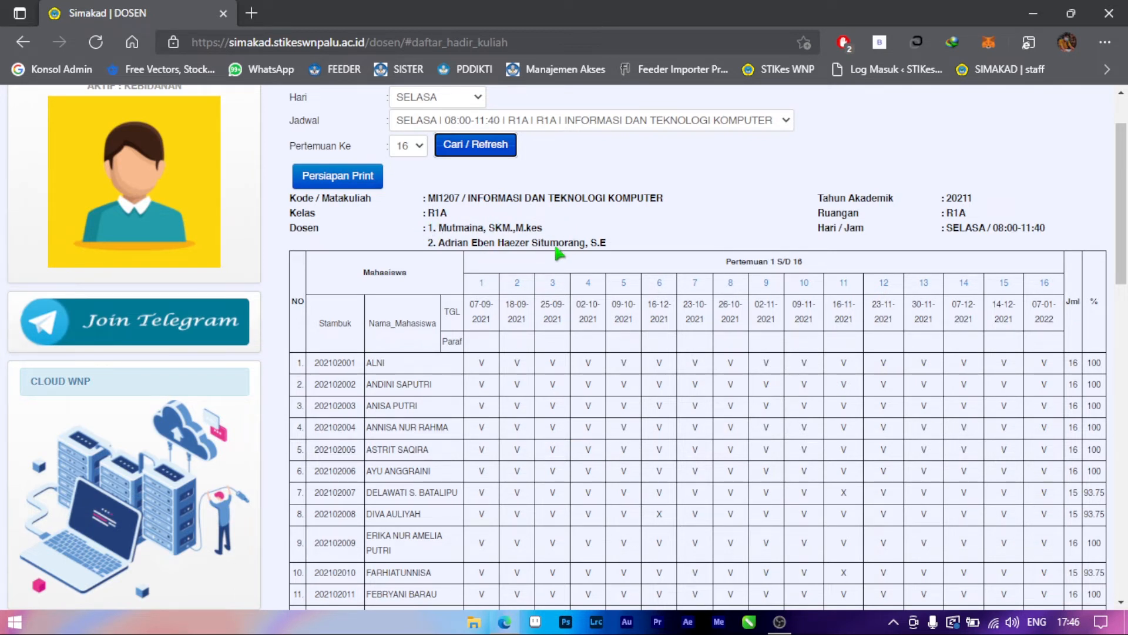
pyautogui.scroll(-1, 558, 253)
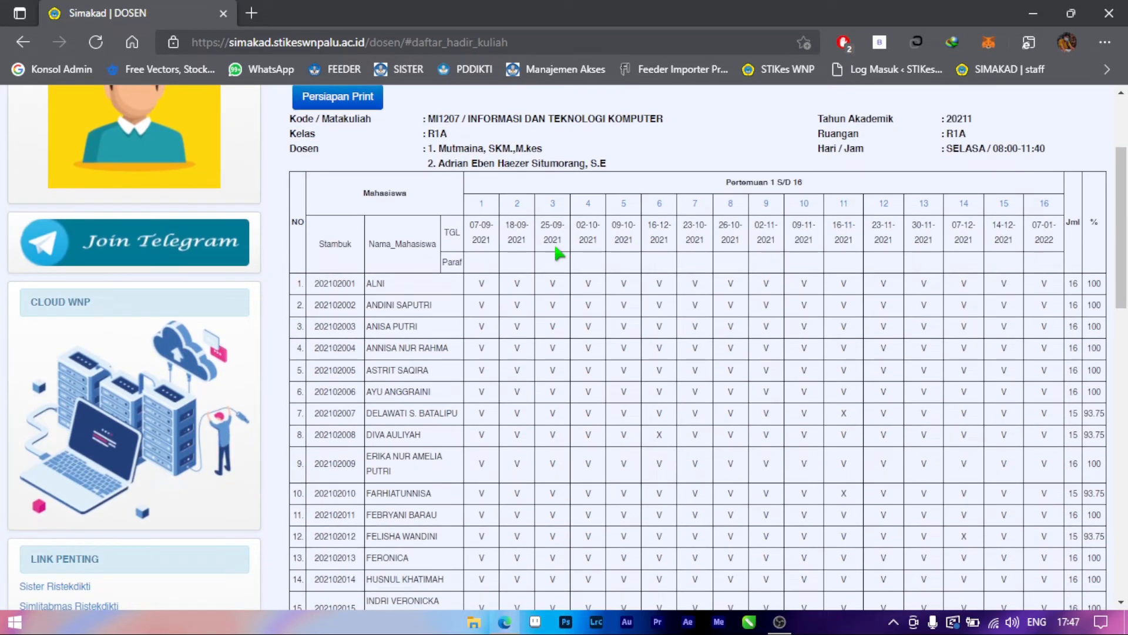
pyautogui.scroll(1, 494, 266)
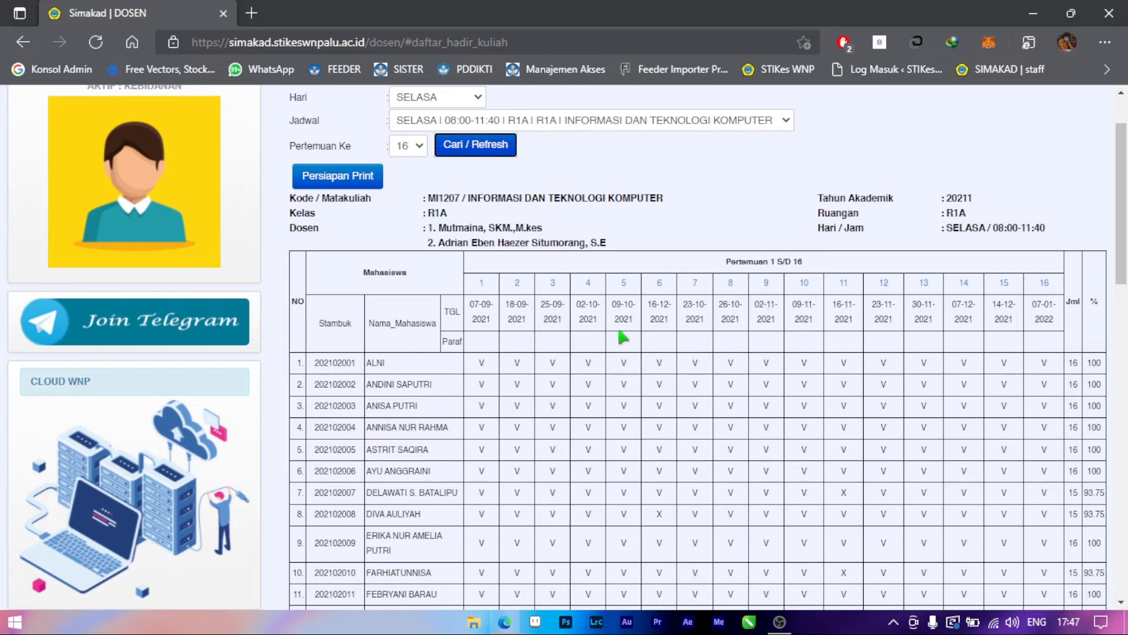
pyautogui.click(482, 285)
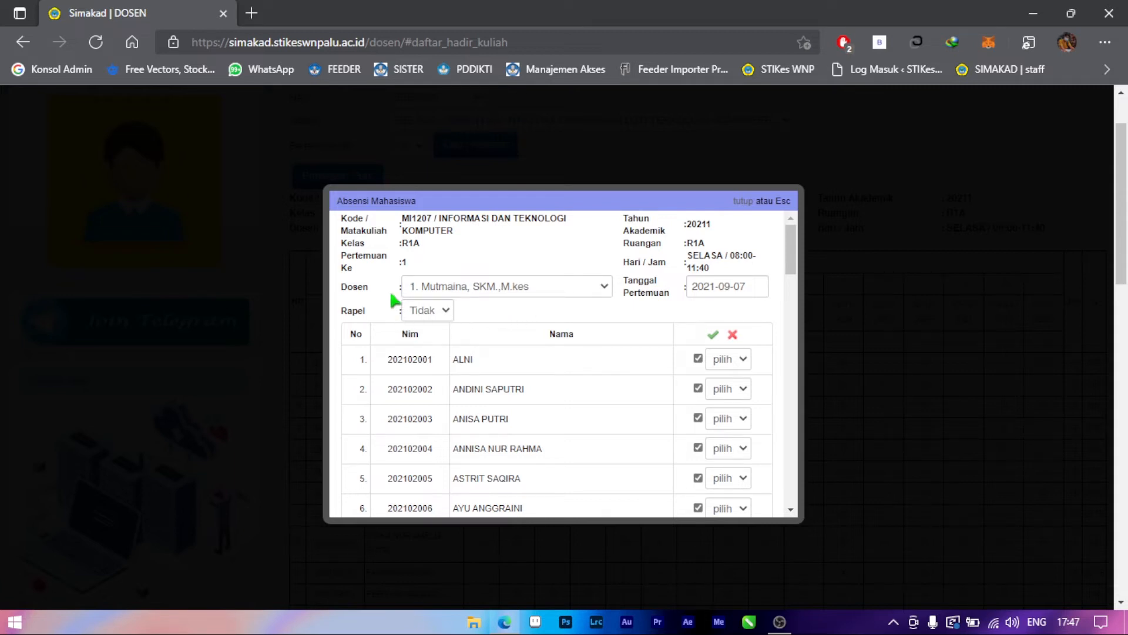
pyautogui.click(560, 296)
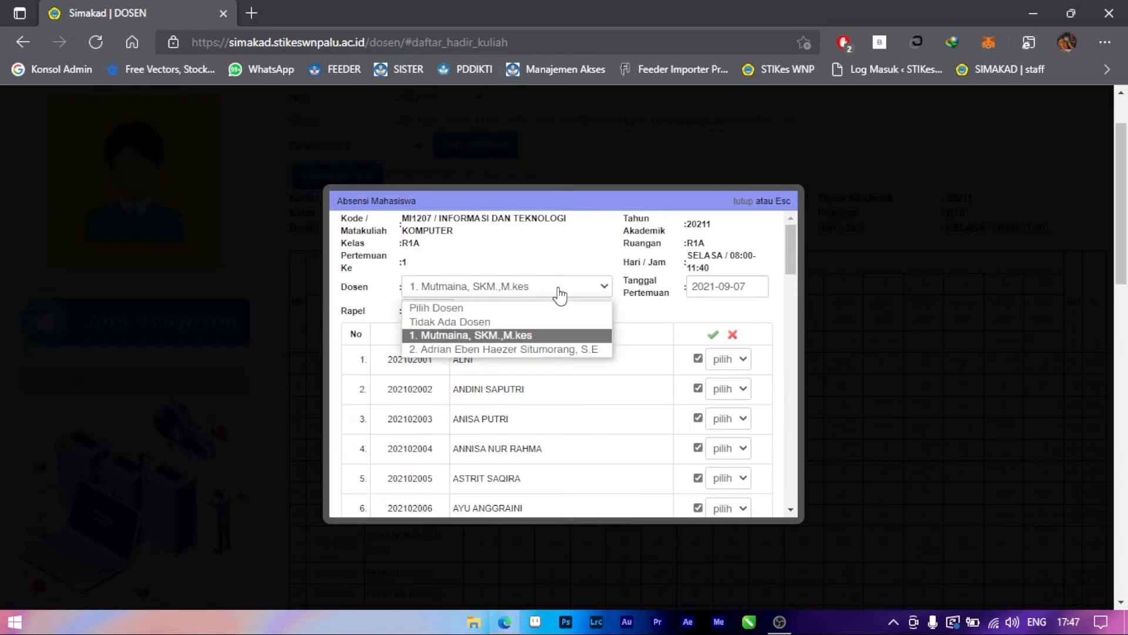
pyautogui.click(563, 348)
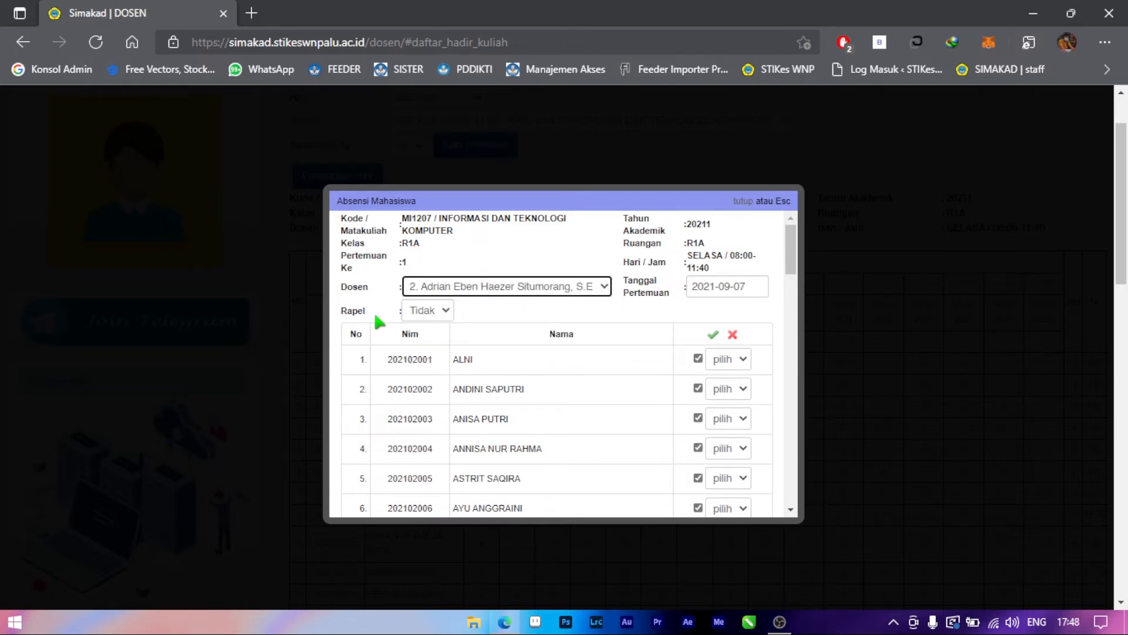
pyautogui.click(447, 312)
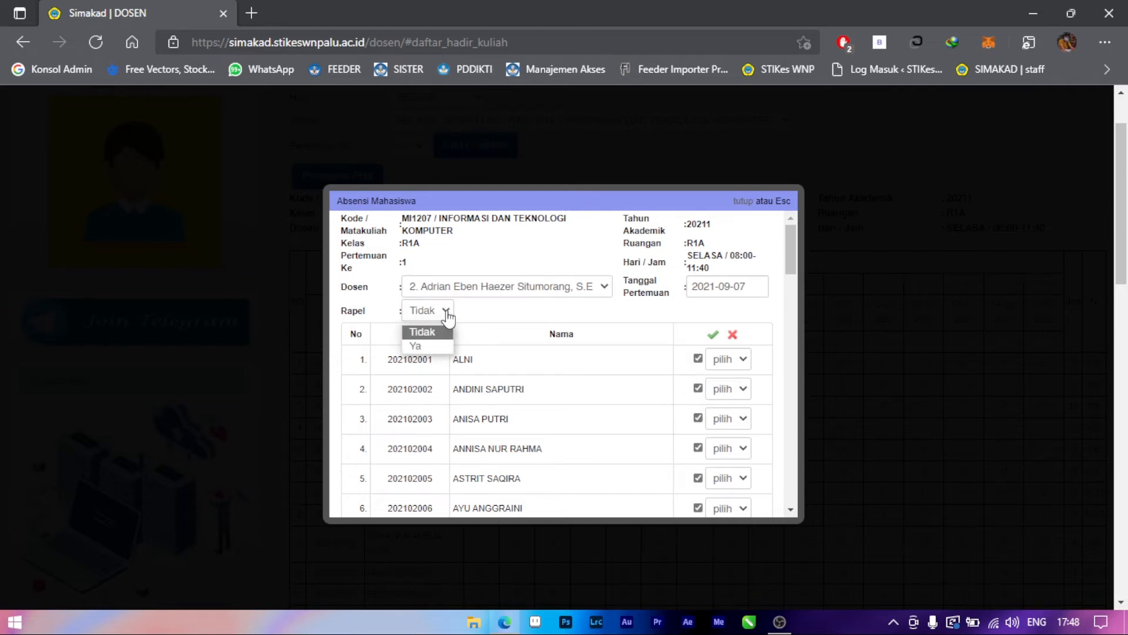
pyautogui.click(481, 310)
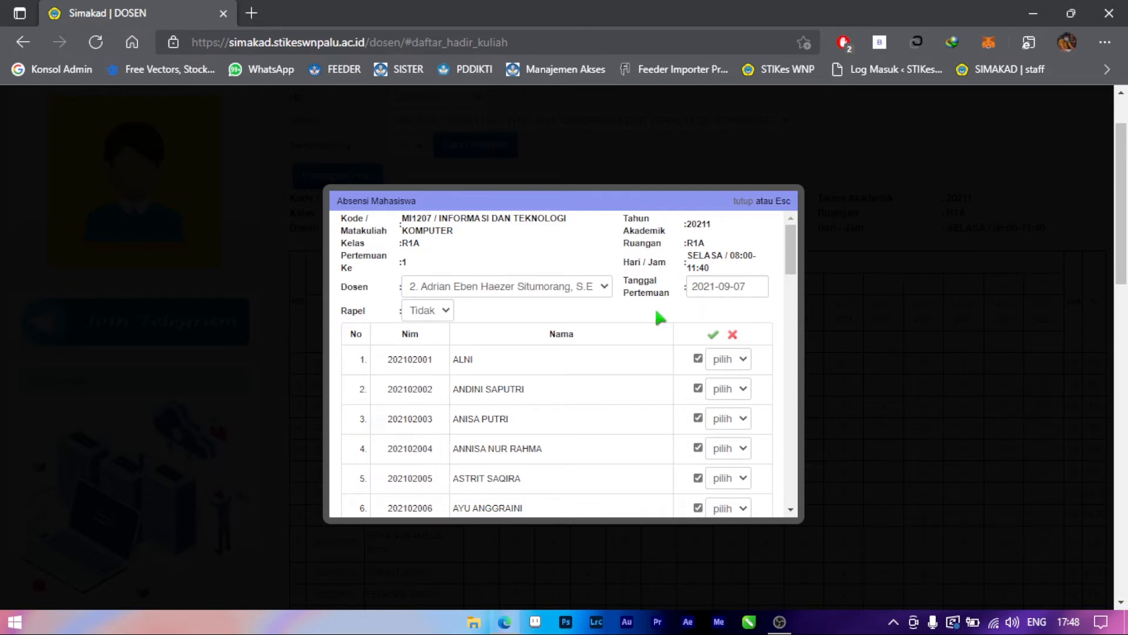
# Mark the second, third and fourth students as not present and set the second student's absence reason to S.
pyautogui.scroll(-1, 657, 317)
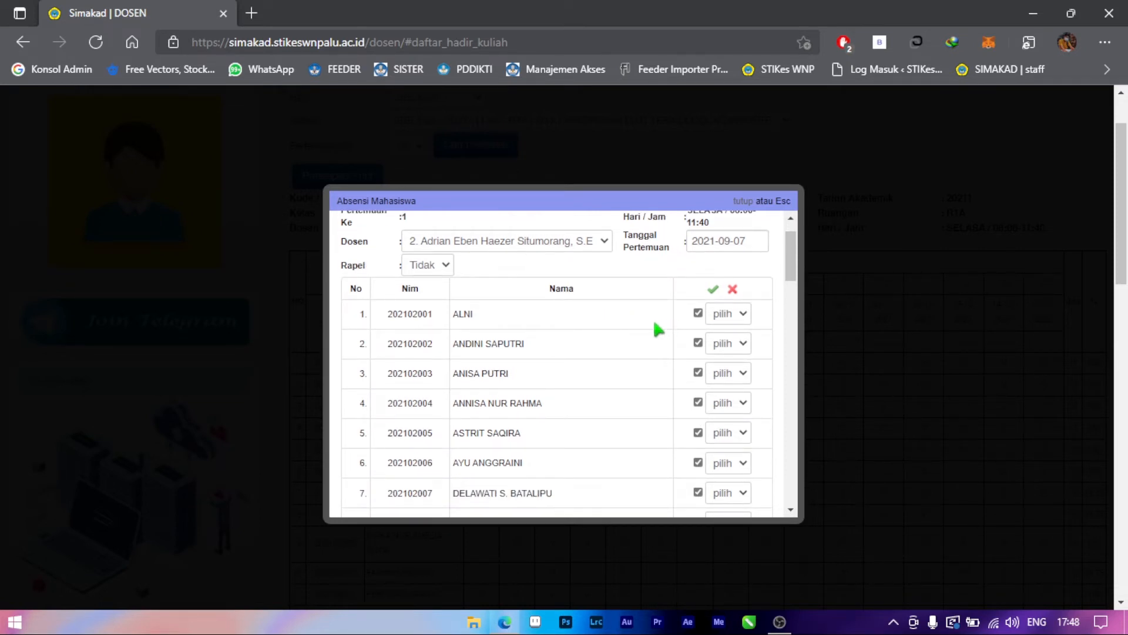
pyautogui.click(699, 313)
pyautogui.click(698, 343)
pyautogui.click(698, 372)
pyautogui.click(698, 402)
pyautogui.click(700, 315)
pyautogui.click(744, 347)
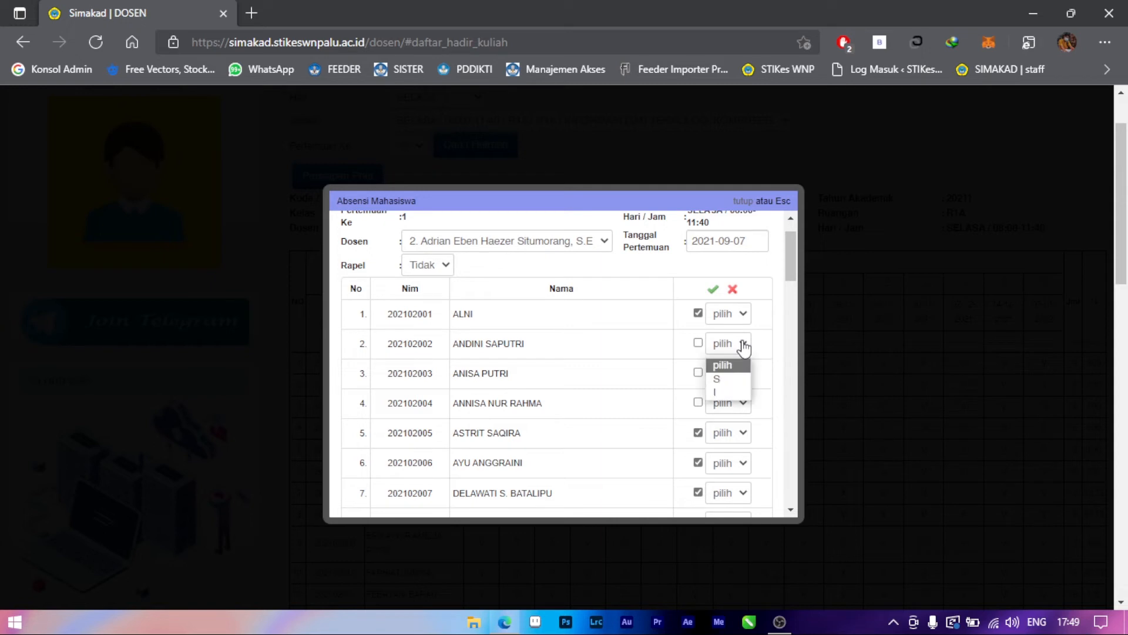
pyautogui.click(737, 380)
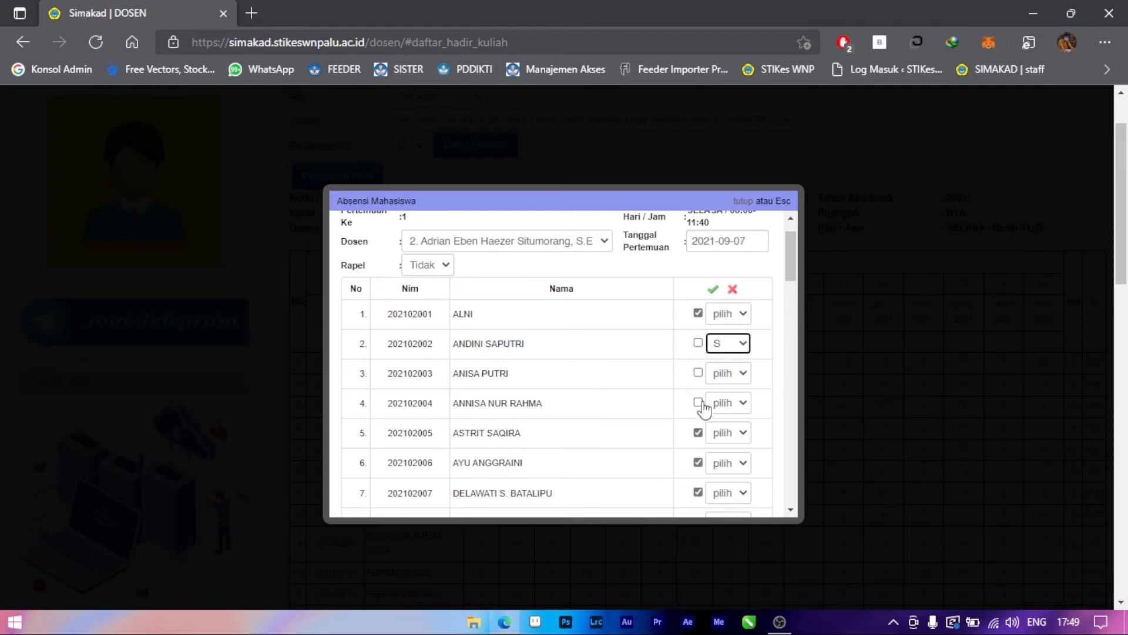
# Reset the second student's absence reason to pilih and mark the second, third and fourth students as present again.
pyautogui.click(735, 343)
pyautogui.click(733, 366)
pyautogui.click(698, 342)
pyautogui.click(698, 372)
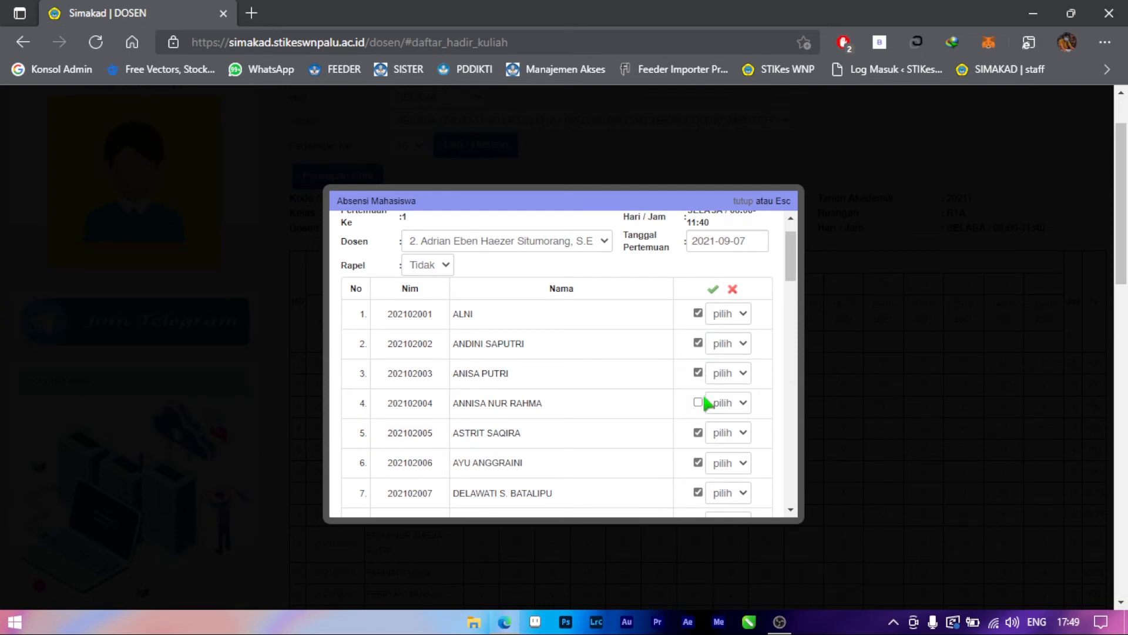
pyautogui.click(698, 402)
# Save the meeting 1 attendance update and return to the class attendance table to review it.
pyautogui.moveTo(793, 266); pyautogui.dragTo(798, 495)
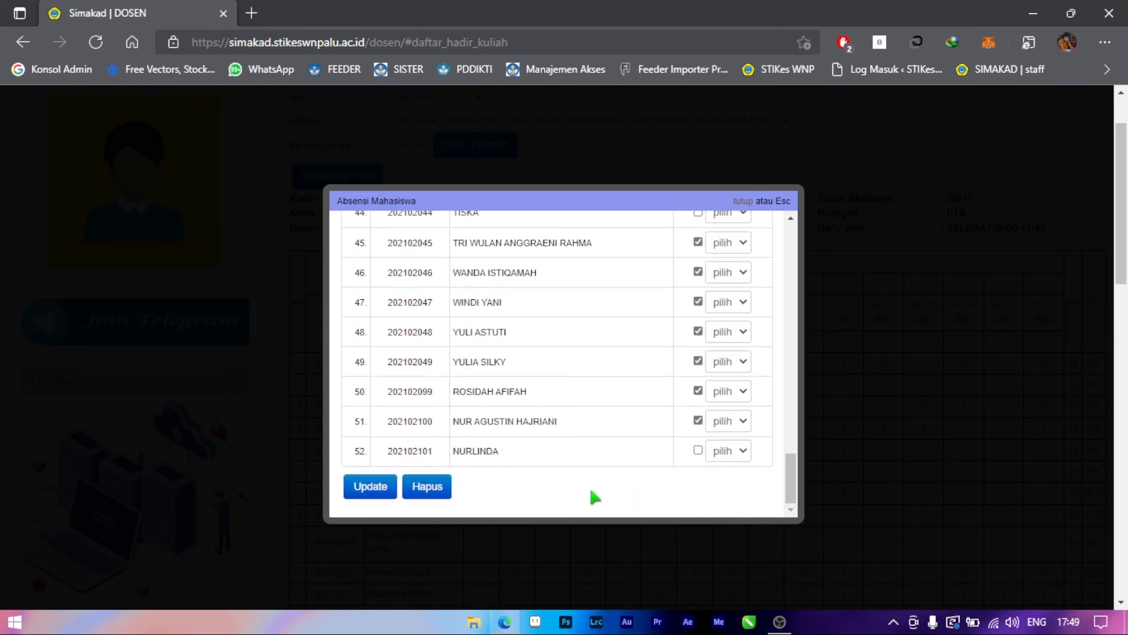
pyautogui.click(369, 499)
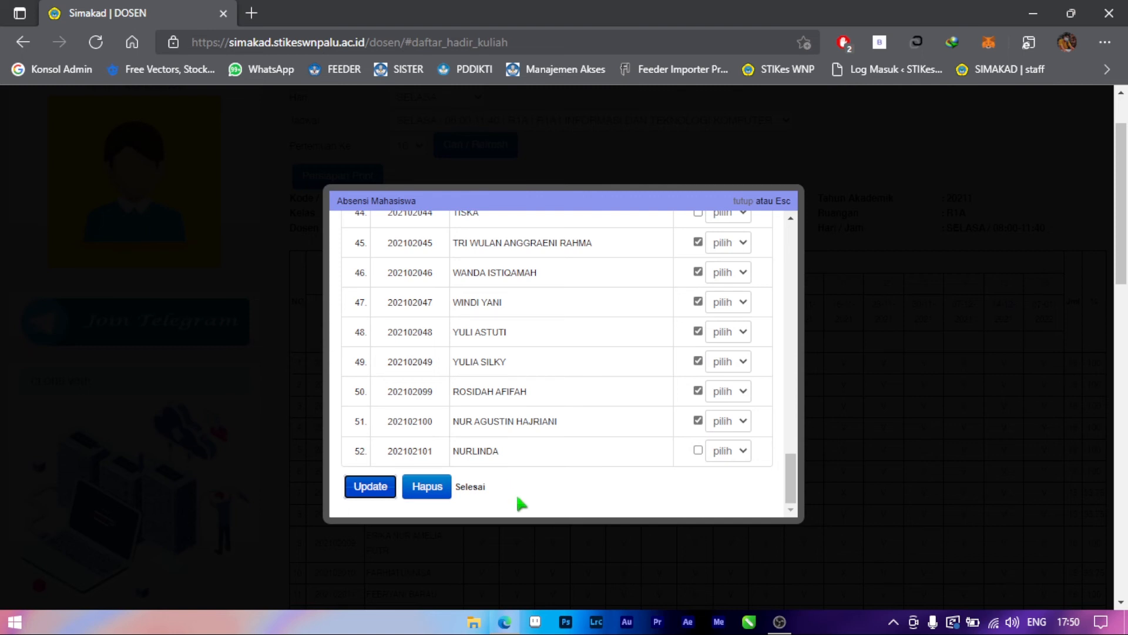
pyautogui.click(741, 202)
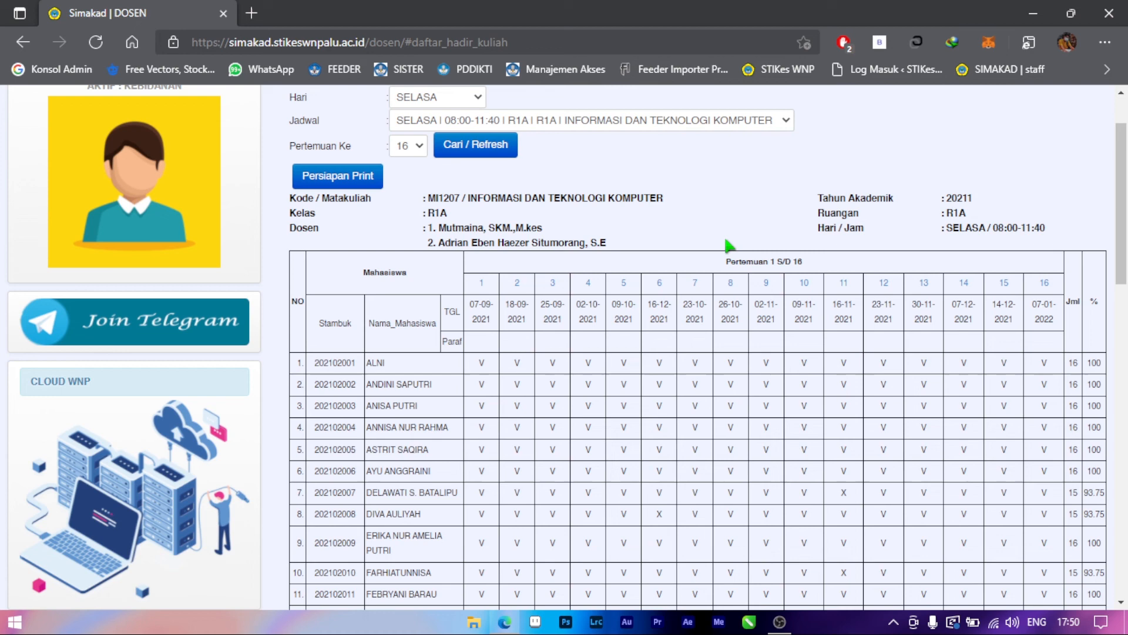
pyautogui.scroll(-3, 688, 270)
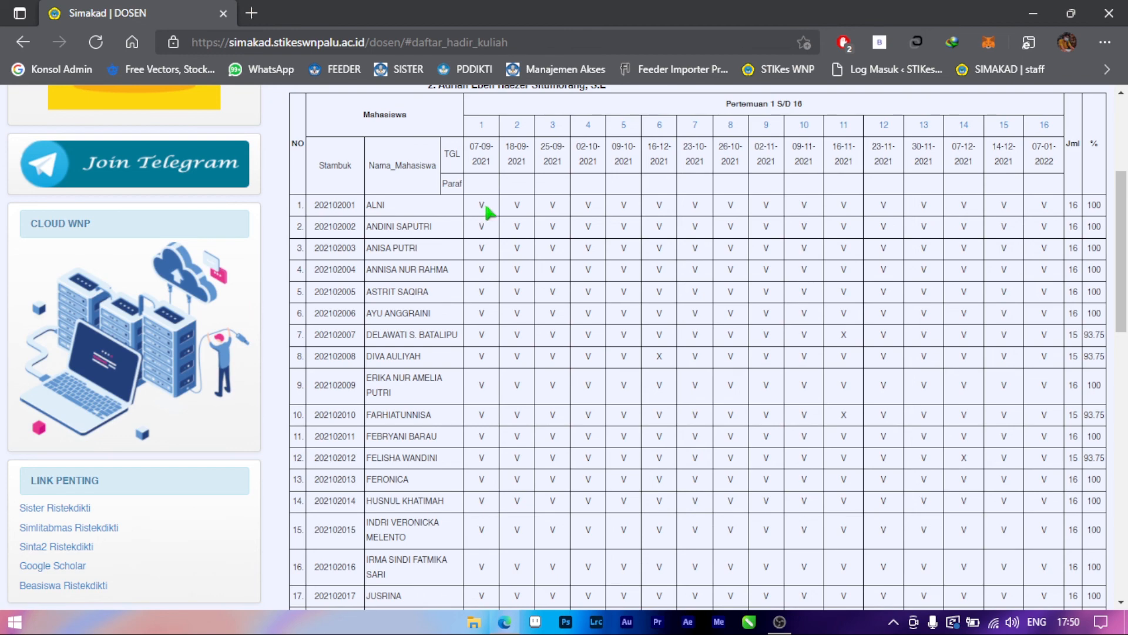
pyautogui.scroll(-7, 487, 212)
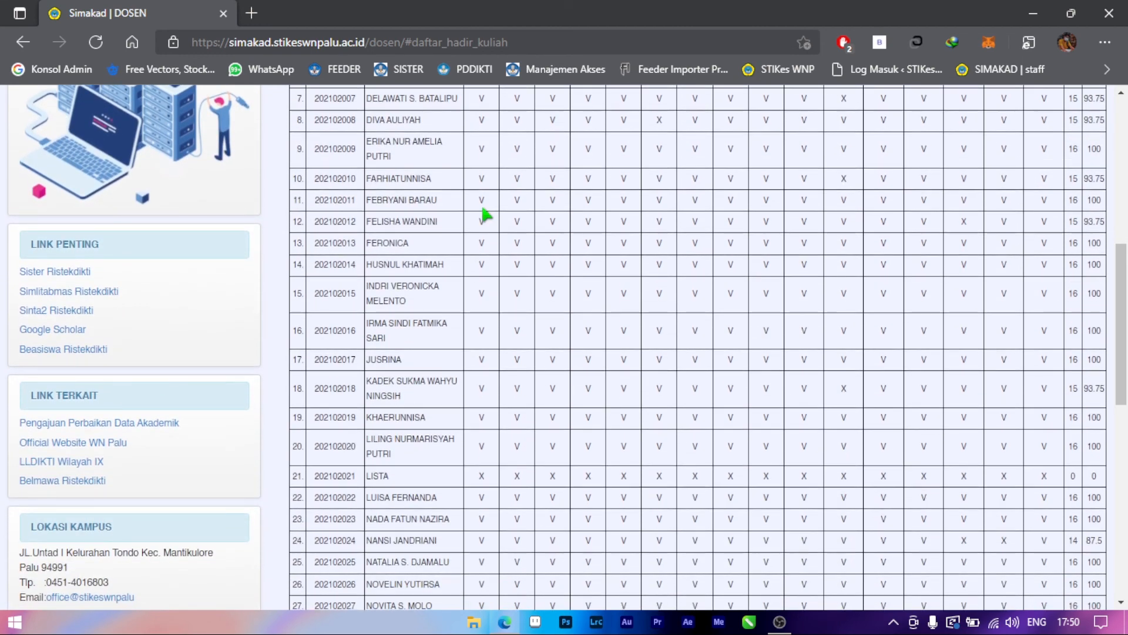
pyautogui.scroll(-3, 487, 212)
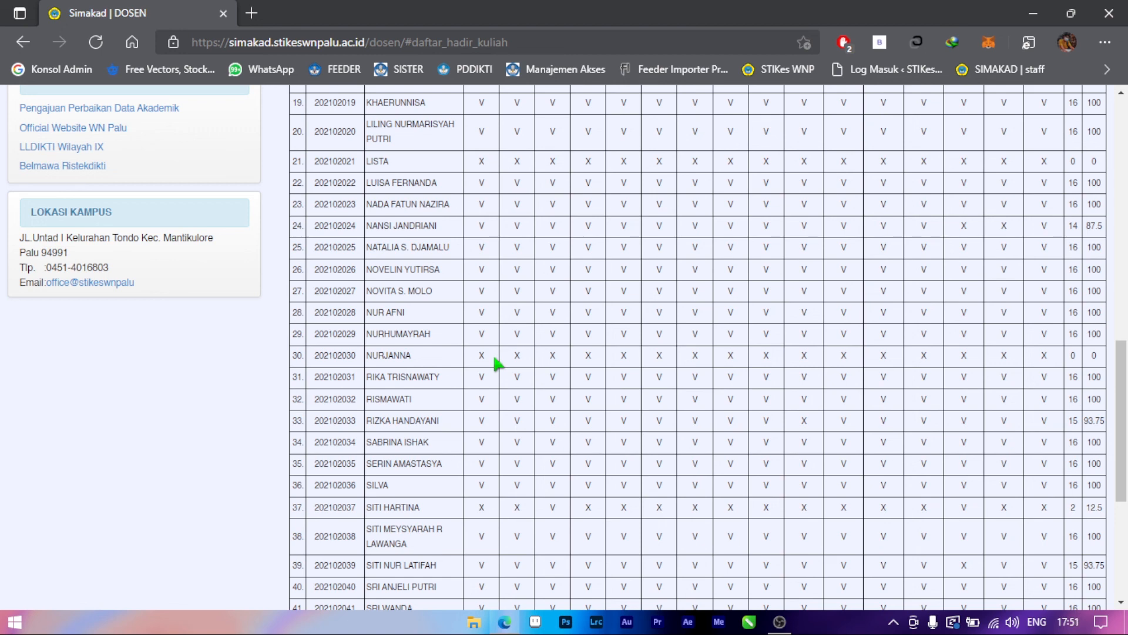
pyautogui.scroll(12, 497, 362)
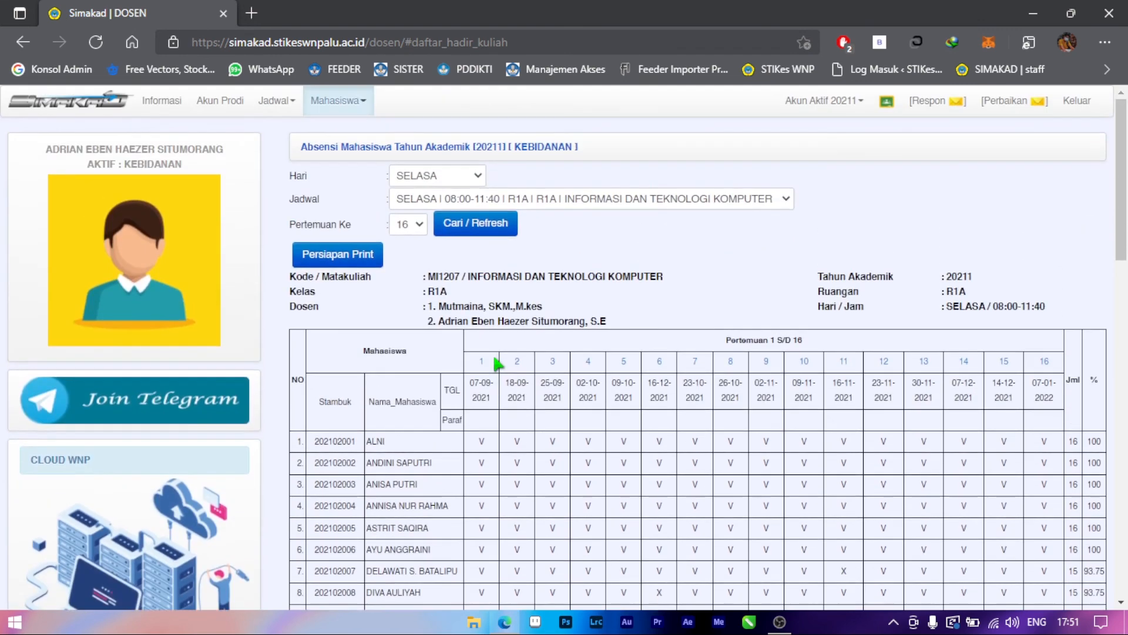